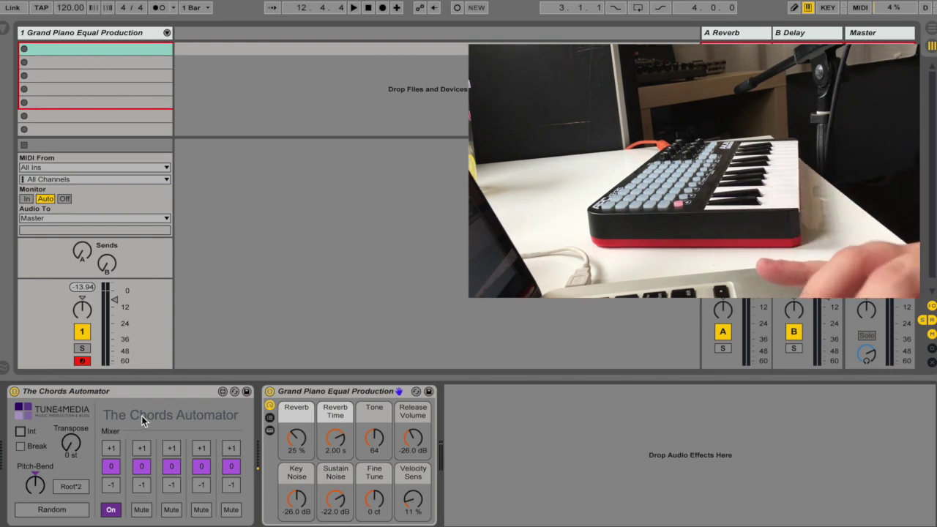
# Place The Chords Automator ahead of Grand Piano Equal Production on track 1
pyautogui.click(71, 449)
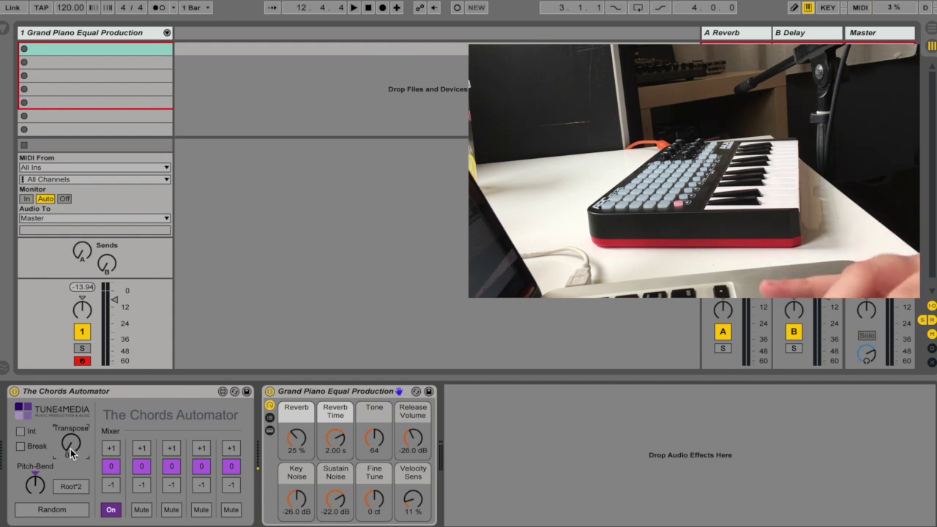
# Leave Transpose at 0 st and Root*2 off after trying both, and switch Random on
pyautogui.moveTo(71, 454)
pyautogui.mouseDown()
pyautogui.moveTo(71, 442)
pyautogui.moveTo(71, 454)
pyautogui.mouseUp()
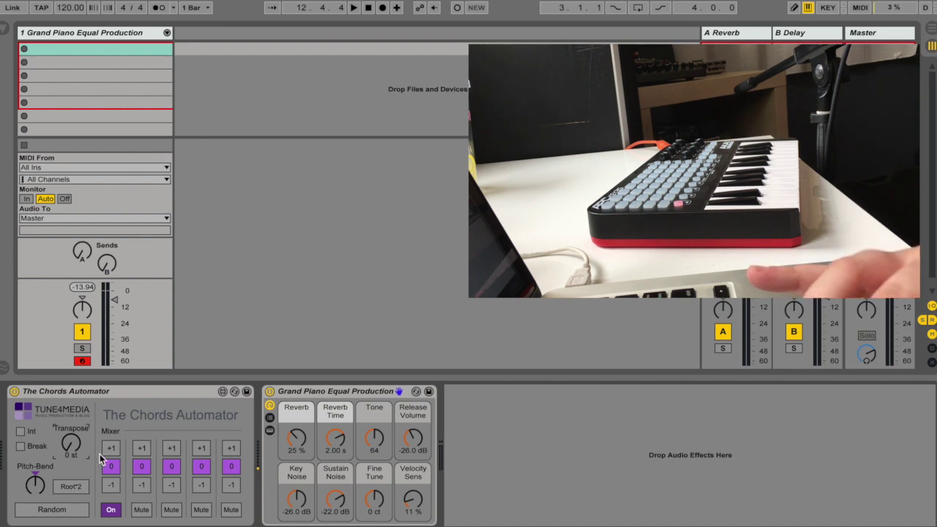
pyautogui.click(72, 489)
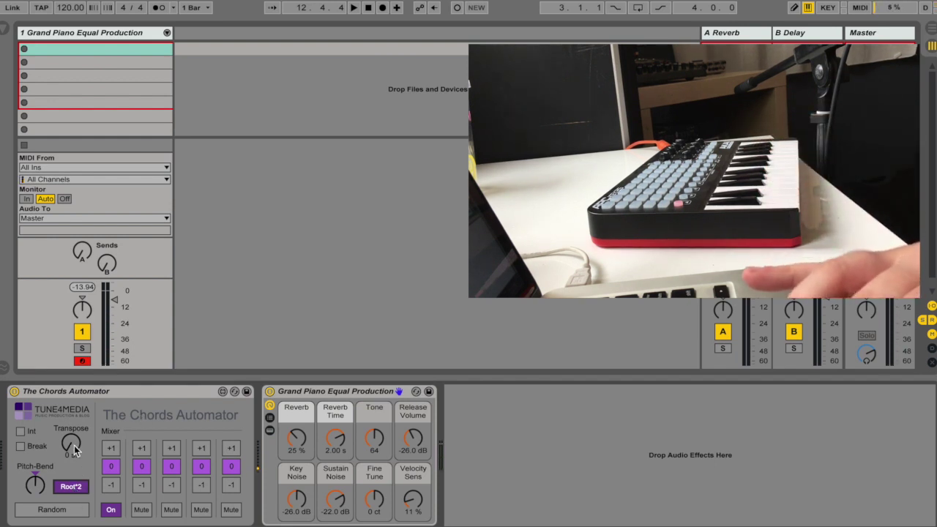
pyautogui.click(86, 482)
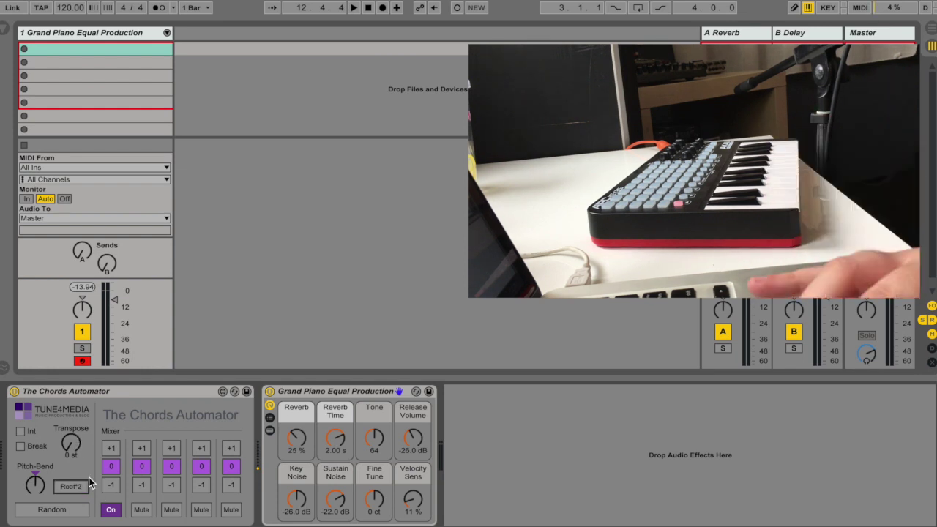
pyautogui.click(83, 509)
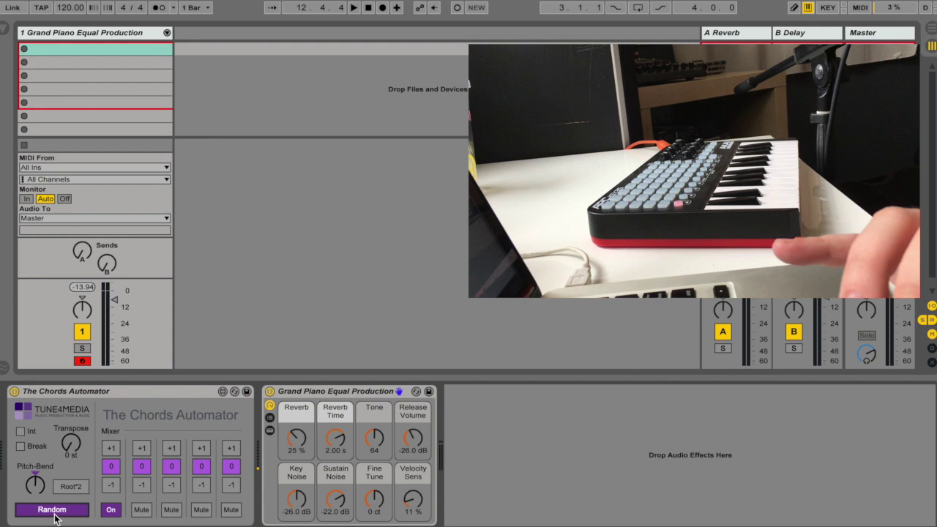
# Try the first mixer voice at +1 and -1, returning it to 0 each time
pyautogui.click(113, 449)
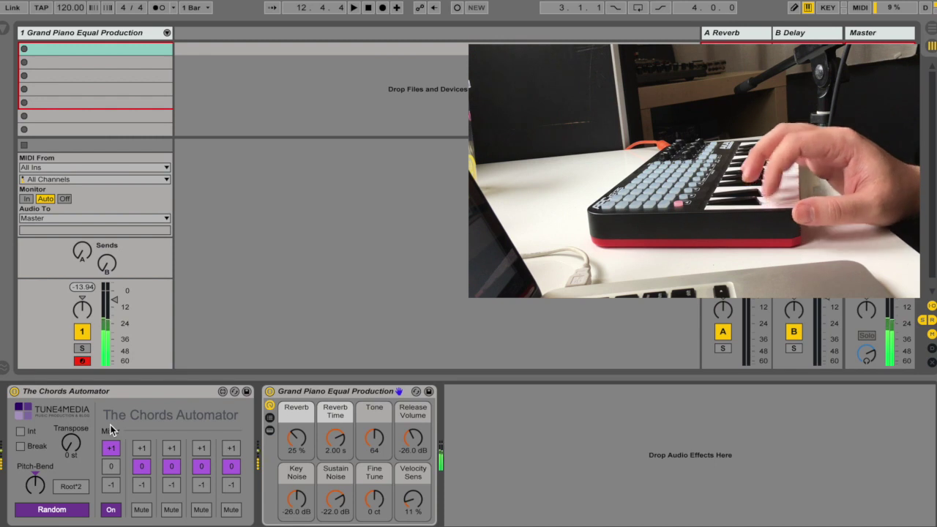
pyautogui.click(112, 468)
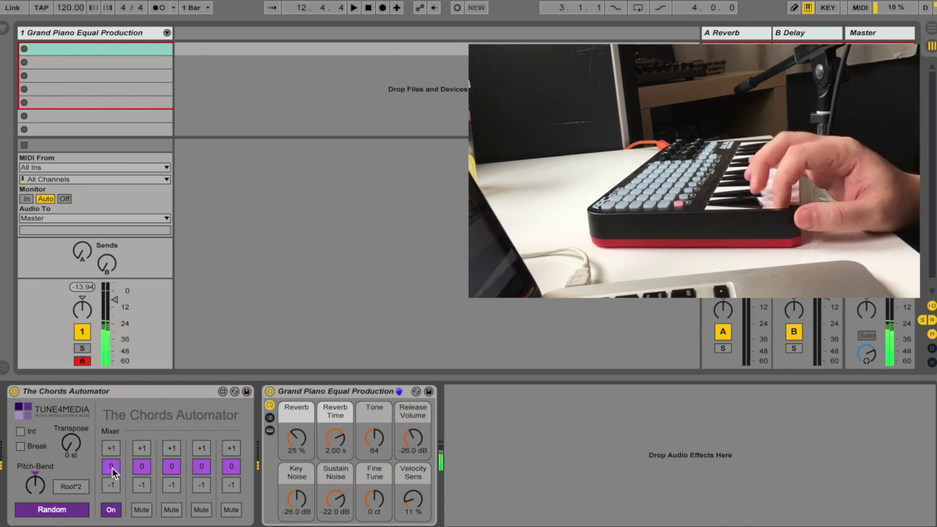
pyautogui.click(112, 488)
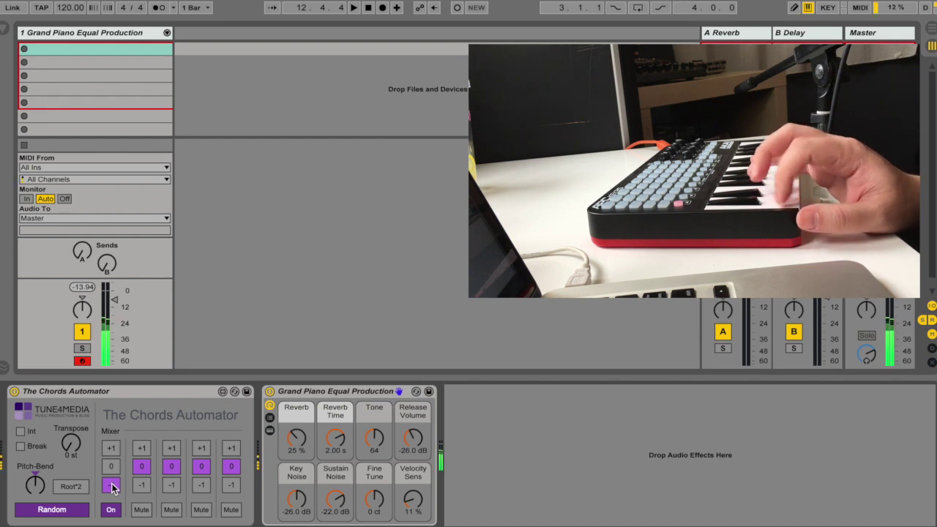
pyautogui.click(113, 489)
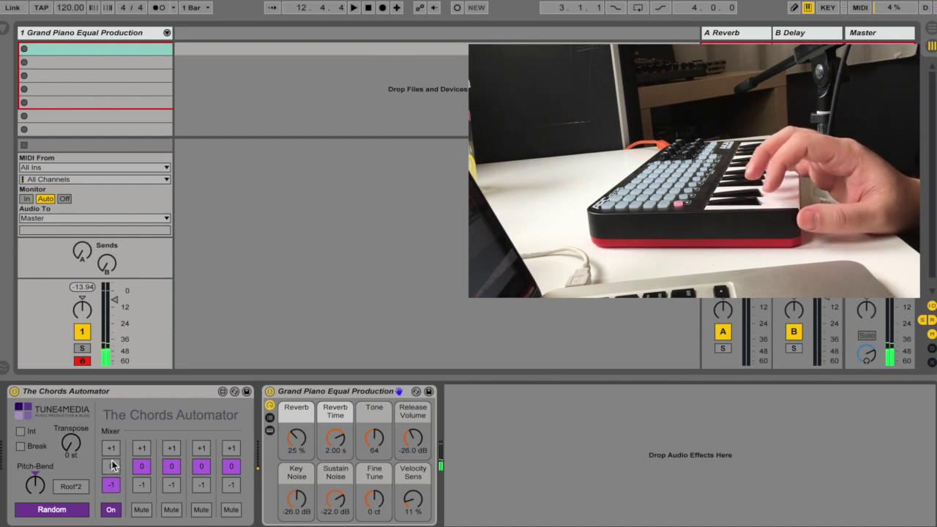
# Enable voices two and three, leave four and five muted, and turn Root*2 on
pyautogui.click(142, 509)
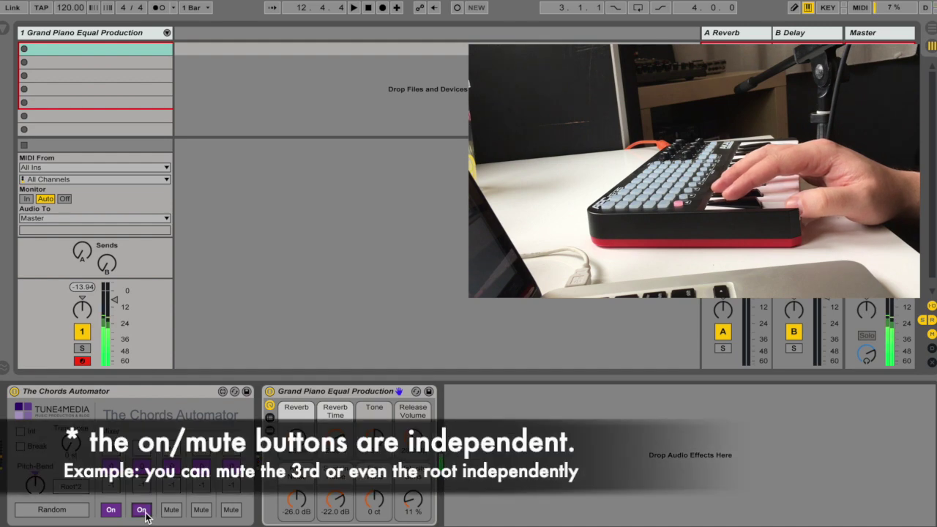
pyautogui.click(171, 510)
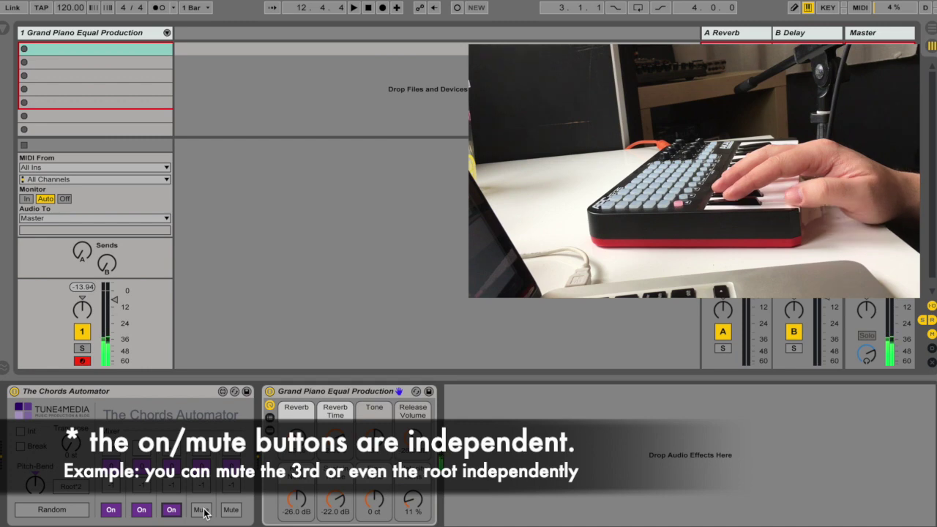
pyautogui.click(201, 510)
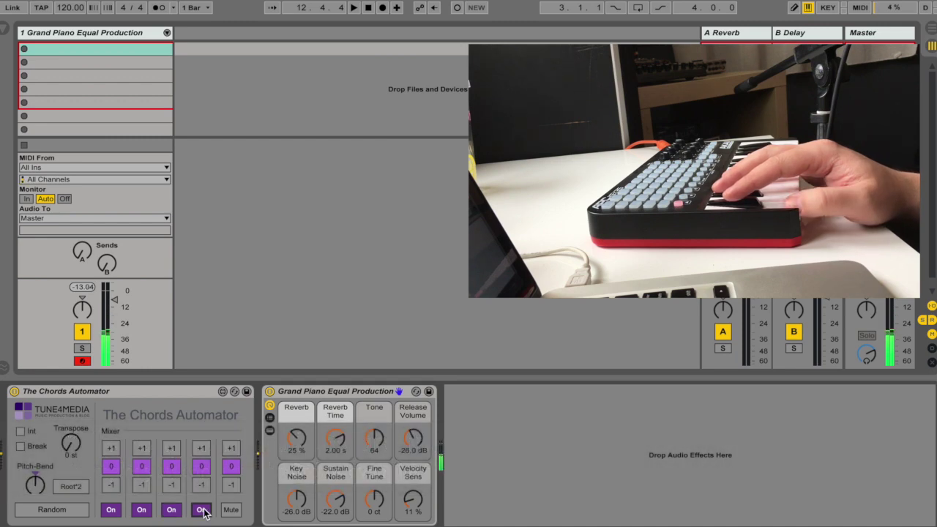
pyautogui.click(230, 510)
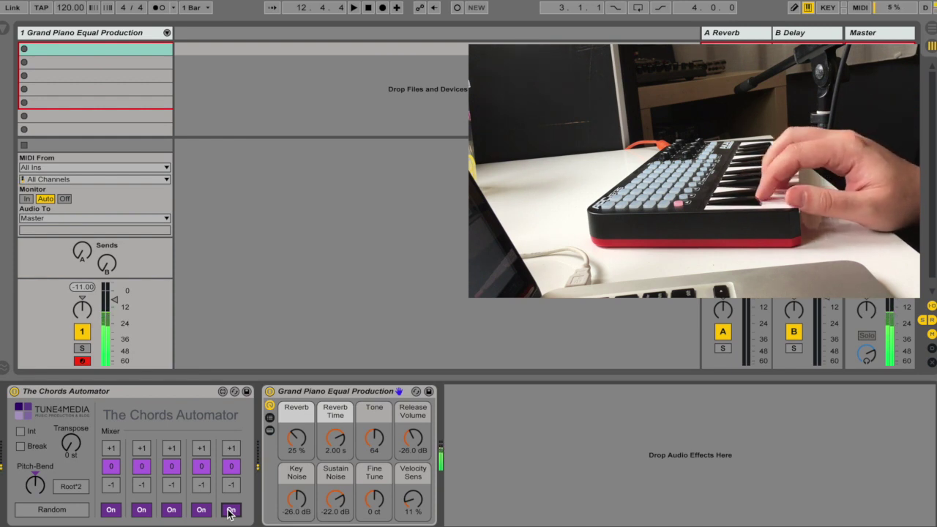
pyautogui.click(230, 510)
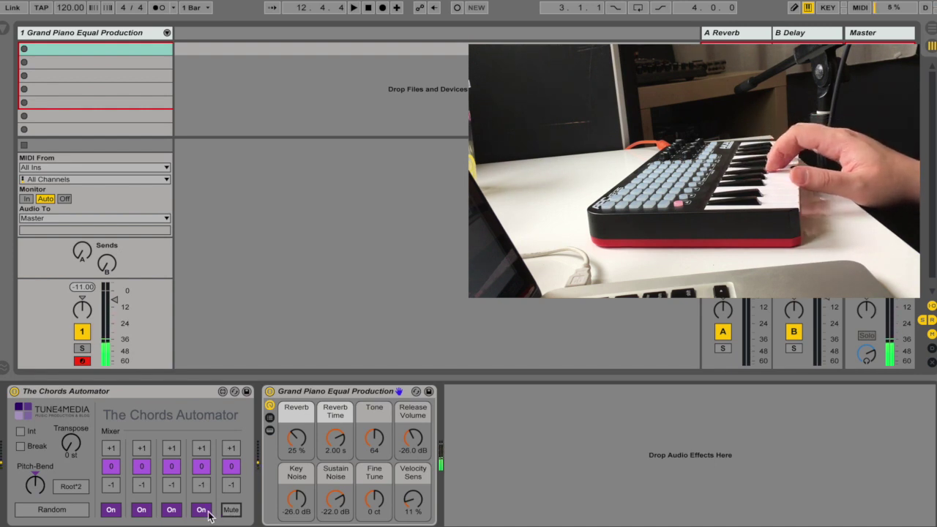
pyautogui.click(202, 510)
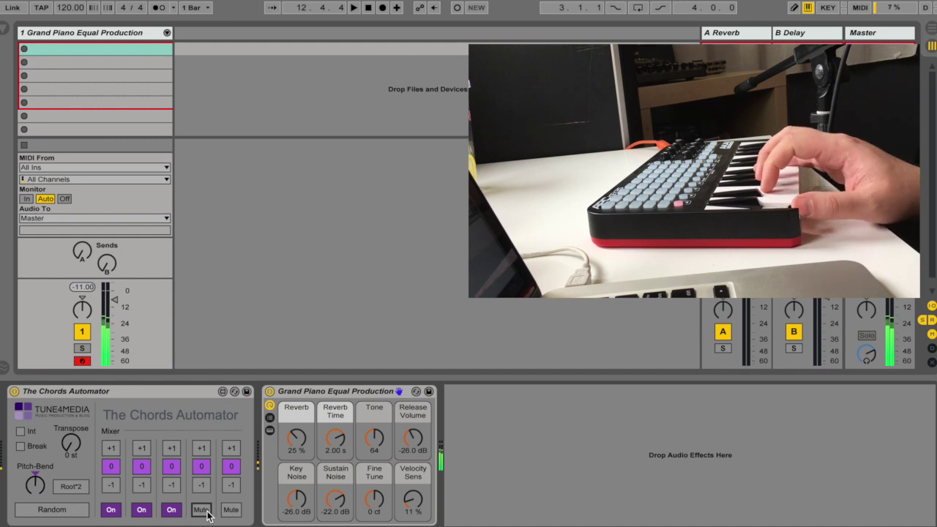
pyautogui.click(72, 489)
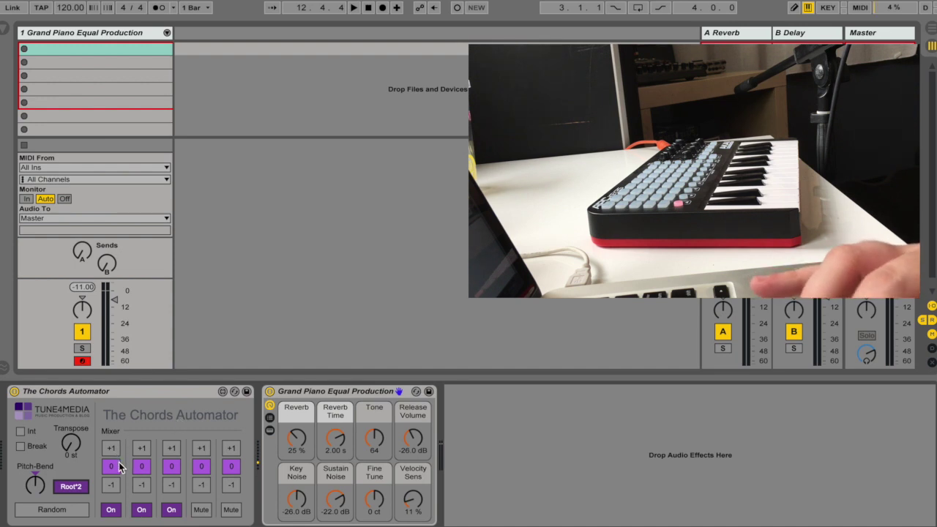
# Set voice one to -1, voice two to +1, Transpose to +2 st, Random on, Root*2 off
pyautogui.click(112, 485)
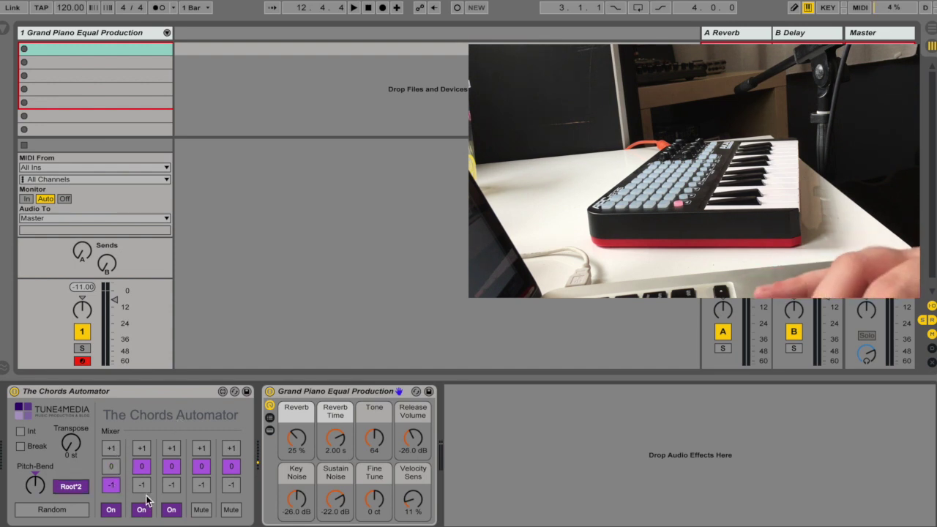
pyautogui.click(143, 448)
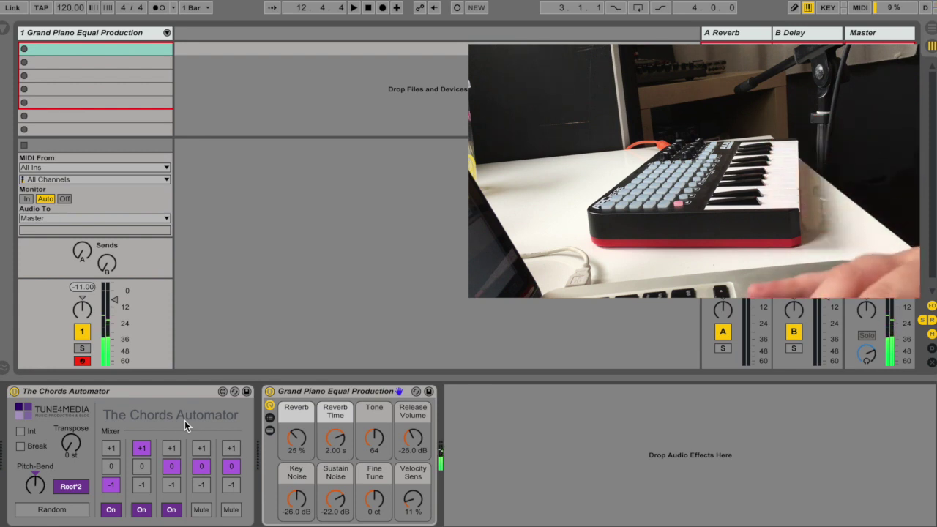
pyautogui.moveTo(74, 443); pyautogui.dragTo(74, 441)
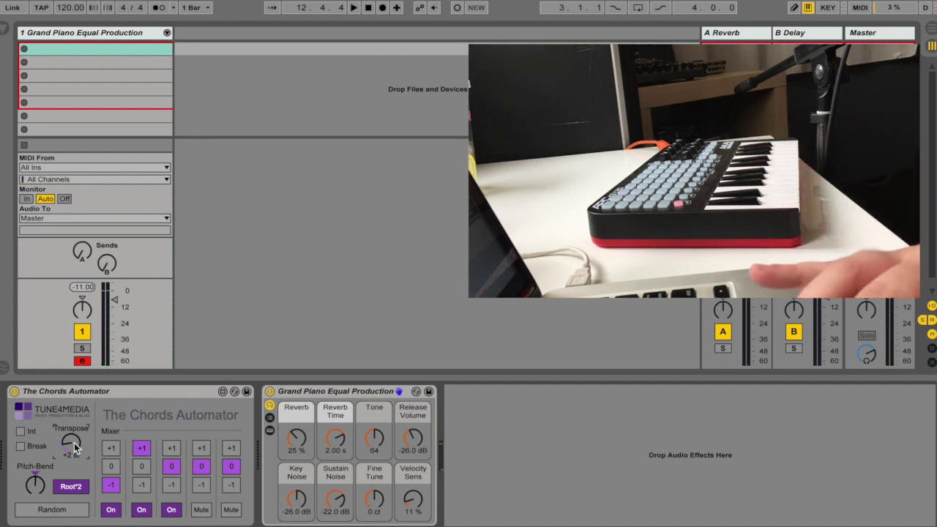
pyautogui.click(52, 510)
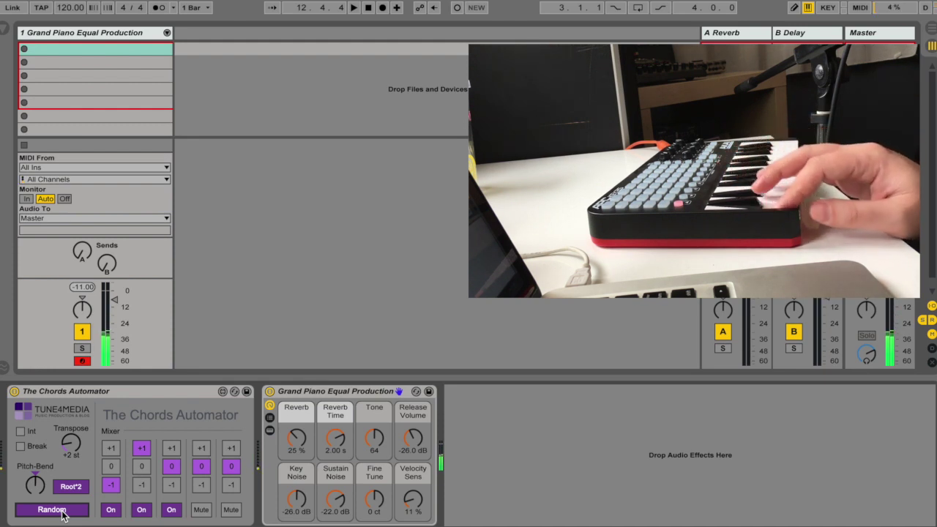
pyautogui.click(79, 487)
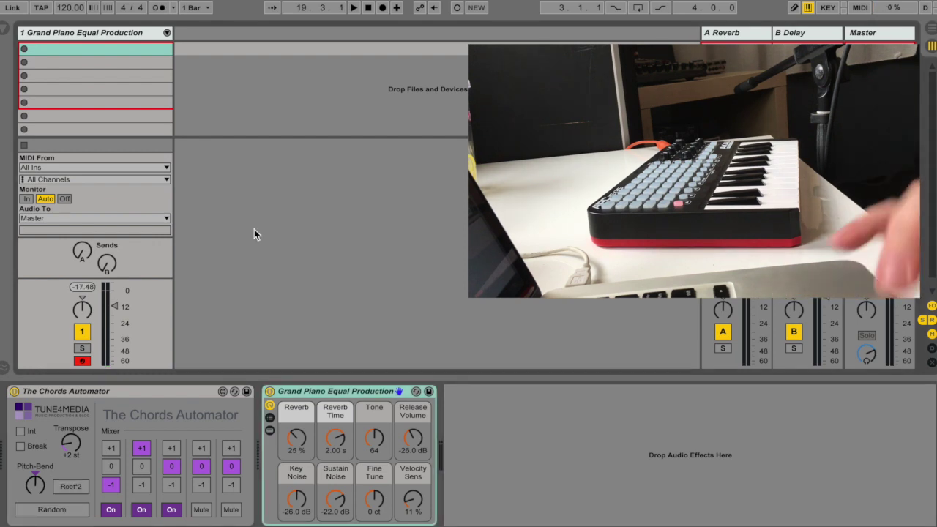
# Record a looping MIDI clip into track 1's first slot with the metronome temporarily on
pyautogui.click(158, 7)
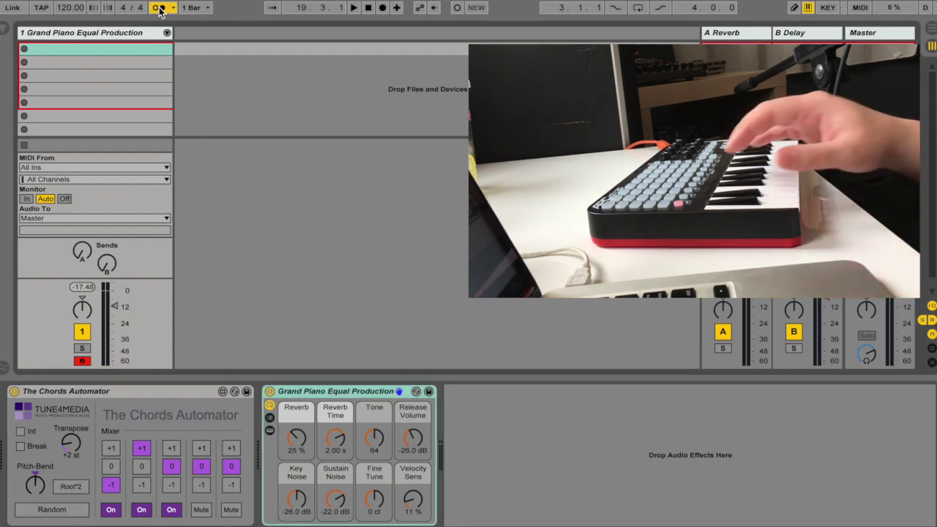
pyautogui.press('Return')
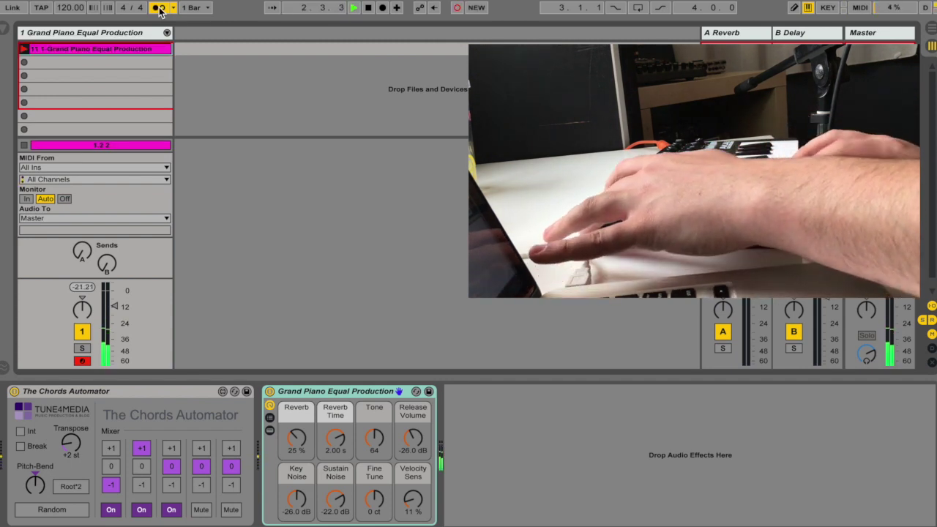
pyautogui.click(159, 8)
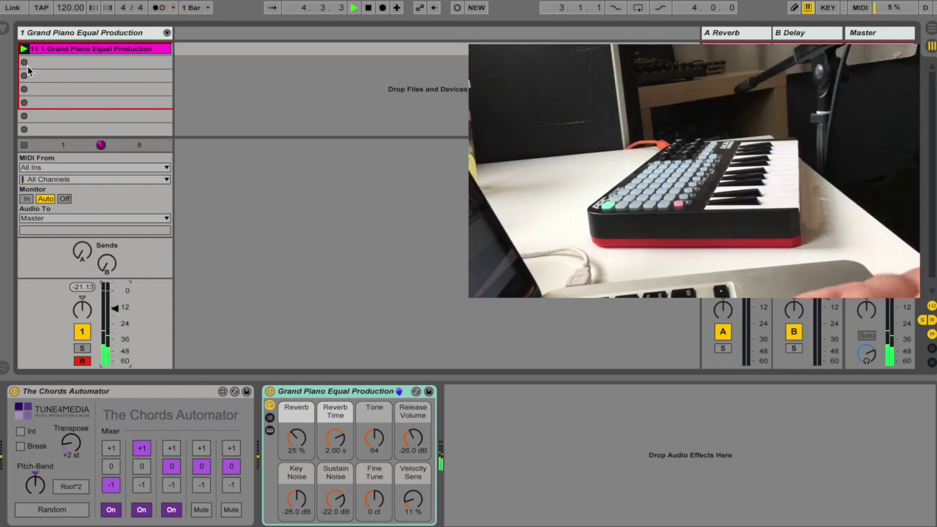
# Insert an Arpeggiator before the piano at 1/16 rate, Hold on, 94% gate, browser hidden
pyautogui.click(9, 38)
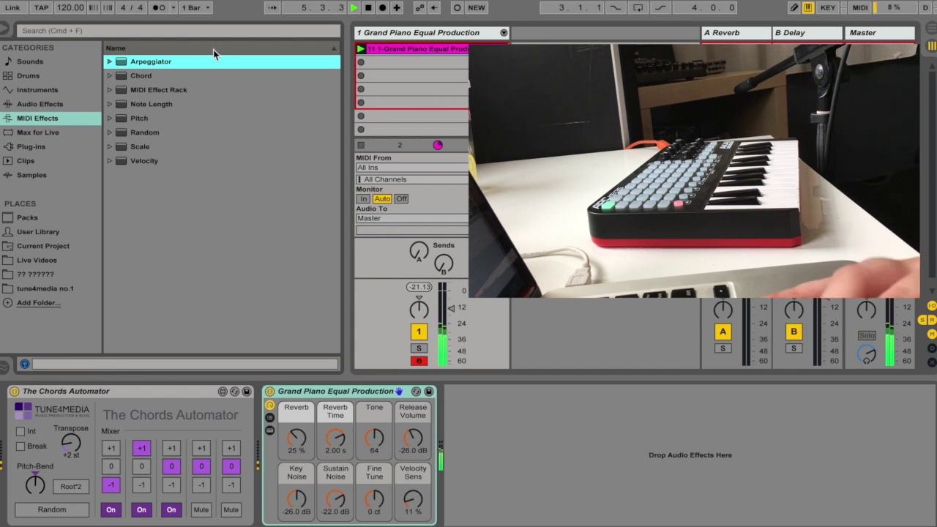
pyautogui.moveTo(163, 63); pyautogui.dragTo(266, 410)
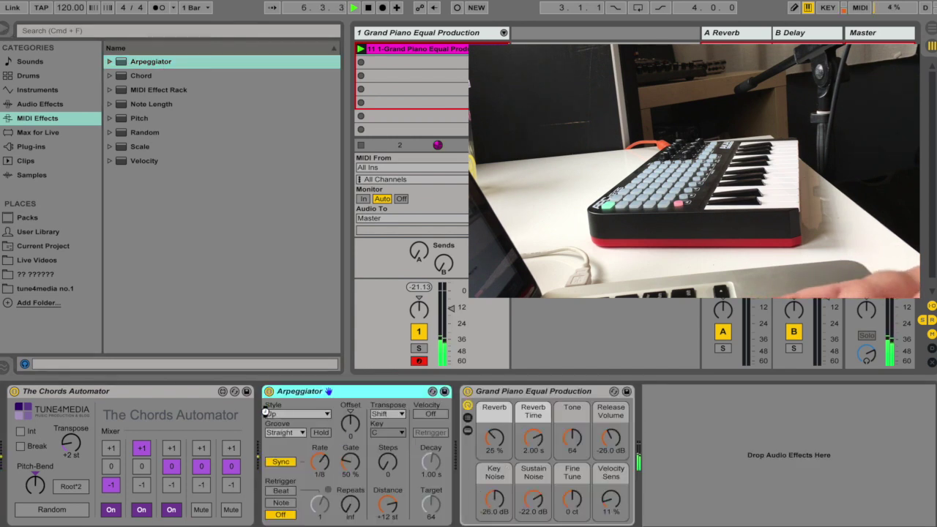
pyautogui.moveTo(325, 462); pyautogui.dragTo(328, 464)
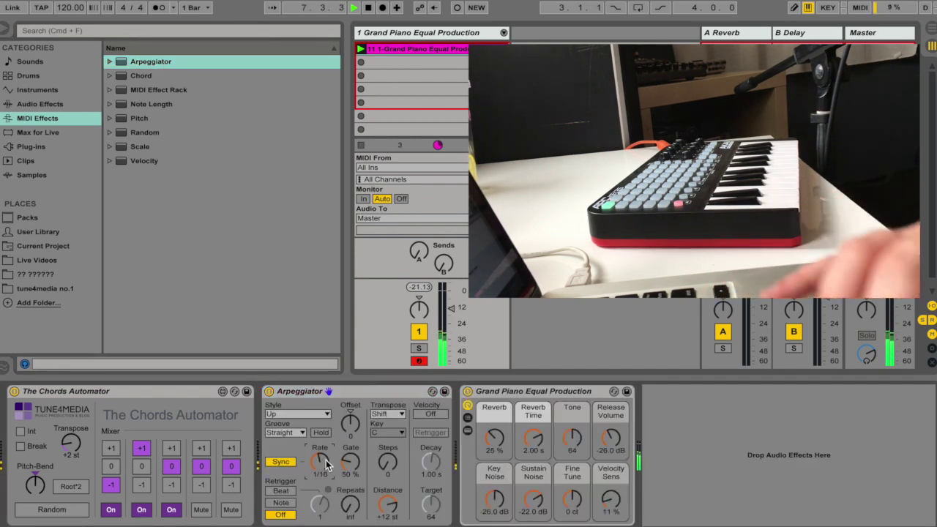
pyautogui.click(320, 433)
pyautogui.moveTo(354, 461); pyautogui.dragTo(355, 472)
pyautogui.moveTo(451, 308); pyautogui.dragTo(451, 297)
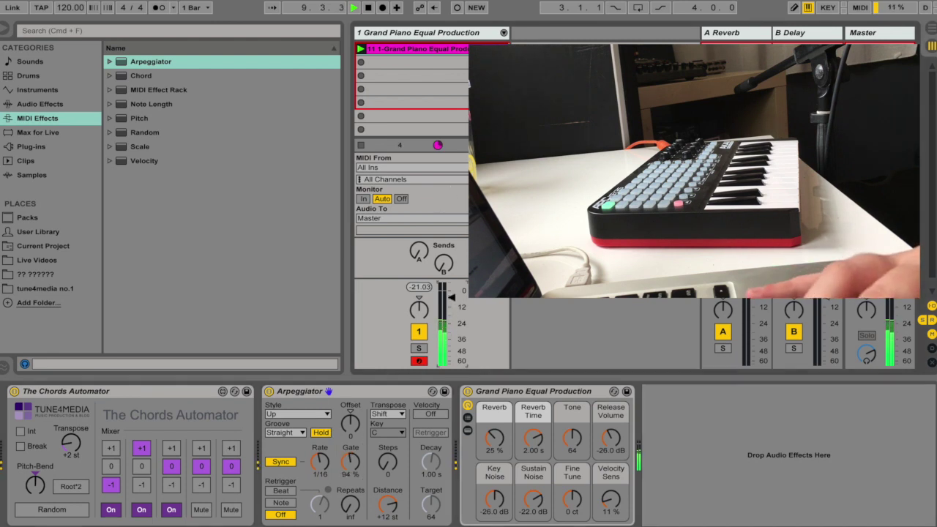
pyautogui.click(5, 31)
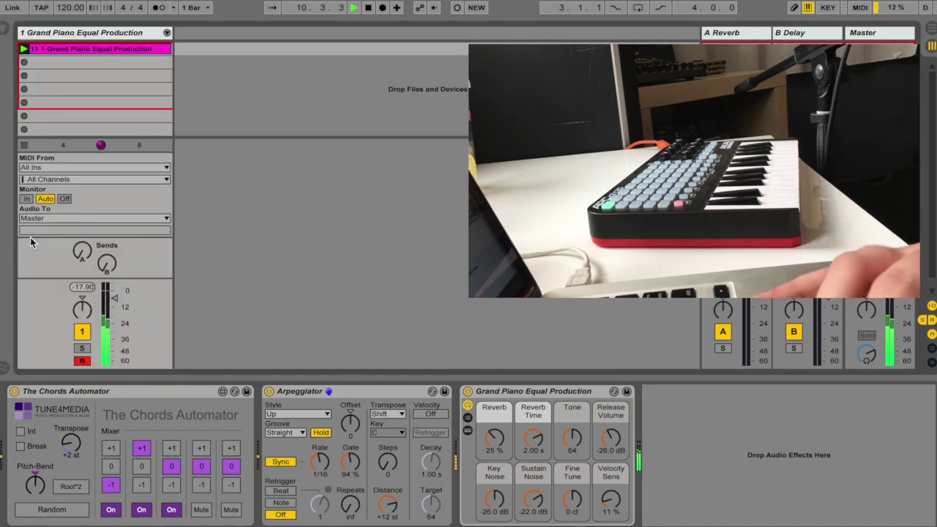
# Send the piano to the reverb return and reset Transpose to 0 st, trying Random and Root*2
pyautogui.moveTo(80, 256); pyautogui.dragTo(79, 246)
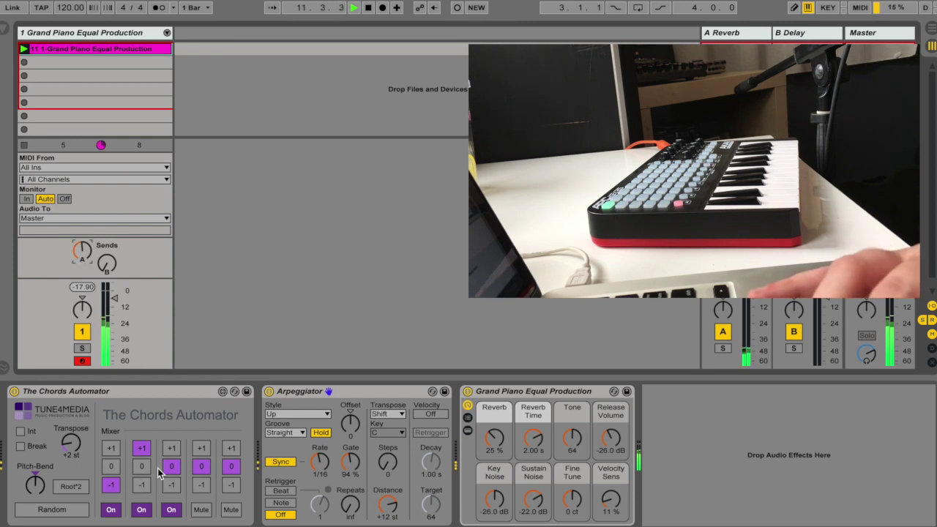
pyautogui.click(76, 510)
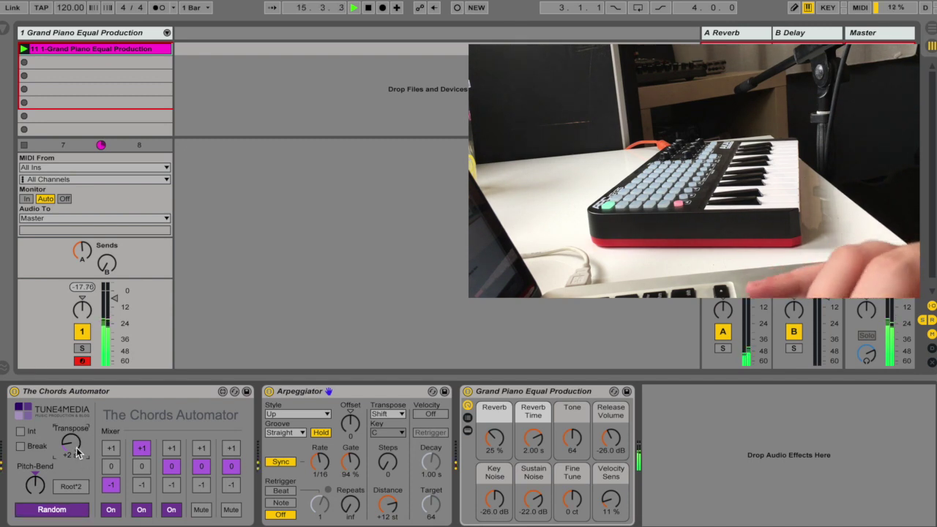
pyautogui.moveTo(76, 450); pyautogui.dragTo(76, 466)
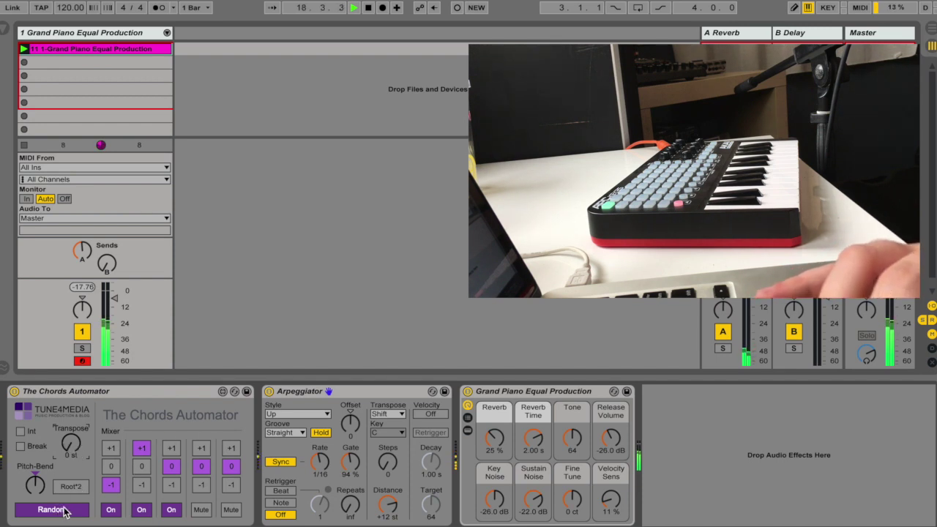
pyautogui.click(65, 510)
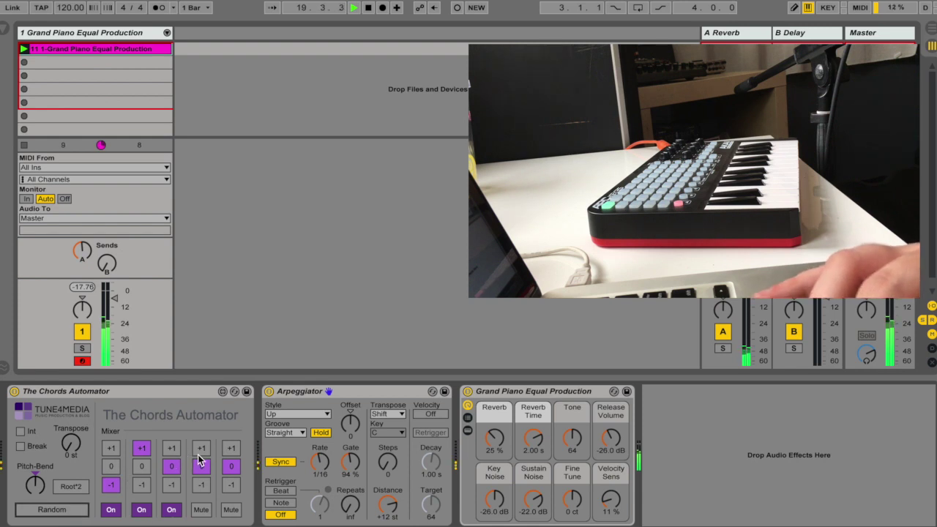
pyautogui.click(76, 488)
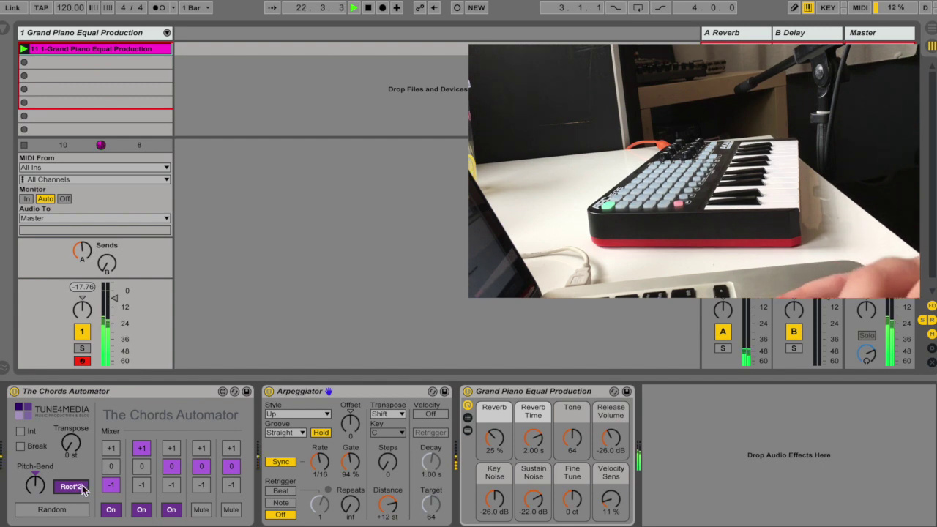
pyautogui.click(76, 488)
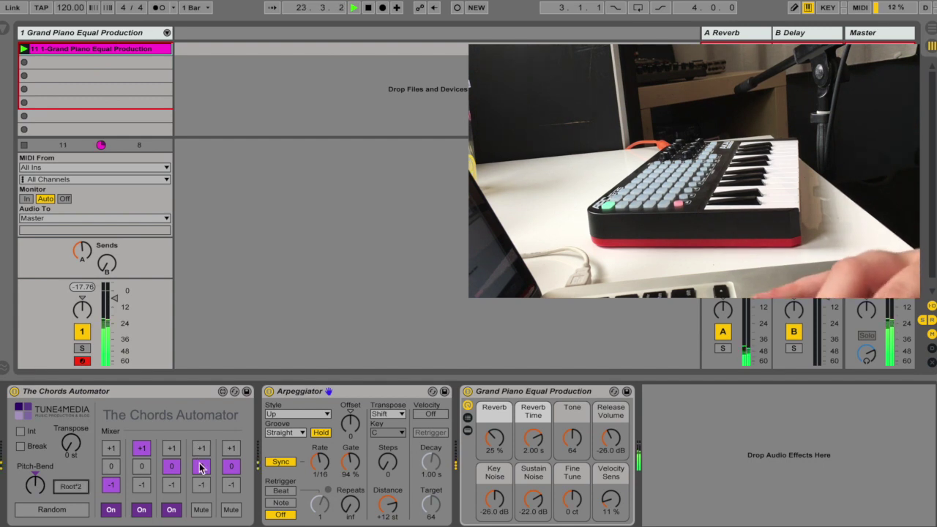
# Set voice four to +1 and on, keep voice five muted, Random on, and bypass the Arpeggiator
pyautogui.click(207, 448)
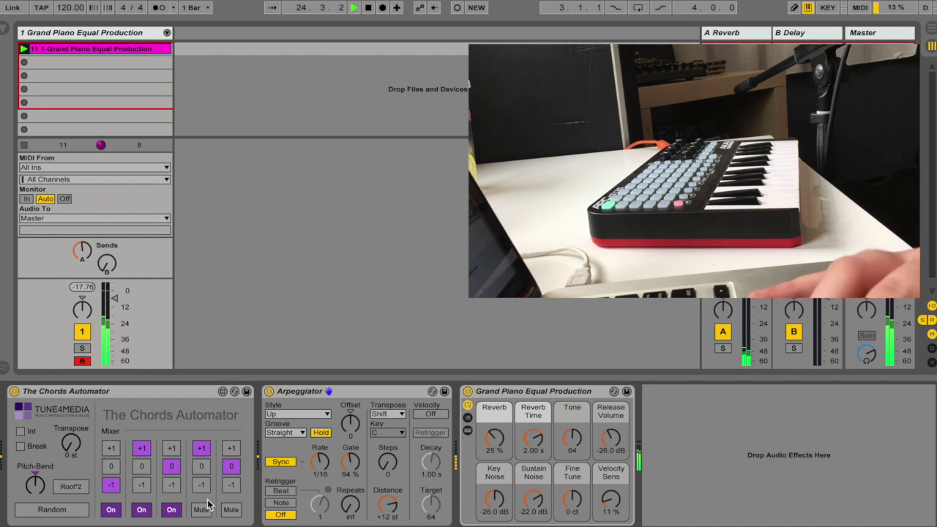
pyautogui.click(201, 515)
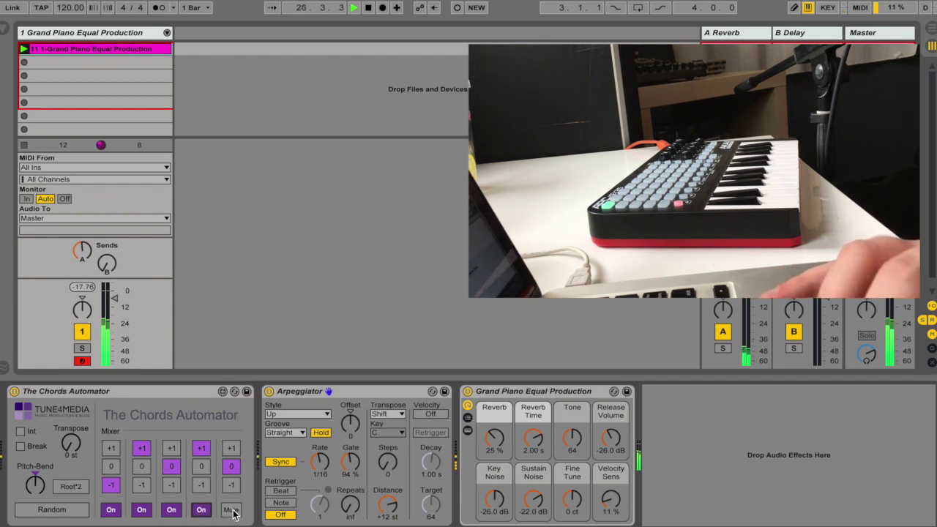
pyautogui.click(231, 511)
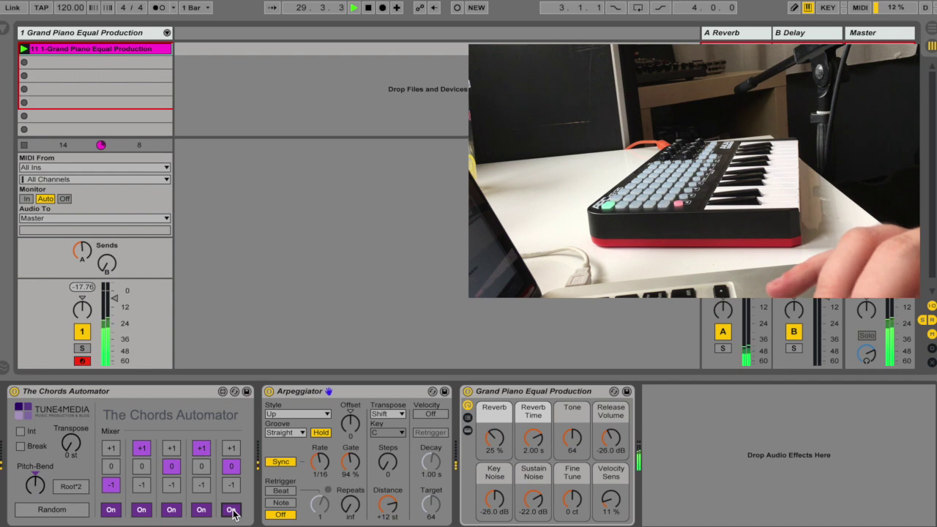
pyautogui.click(73, 511)
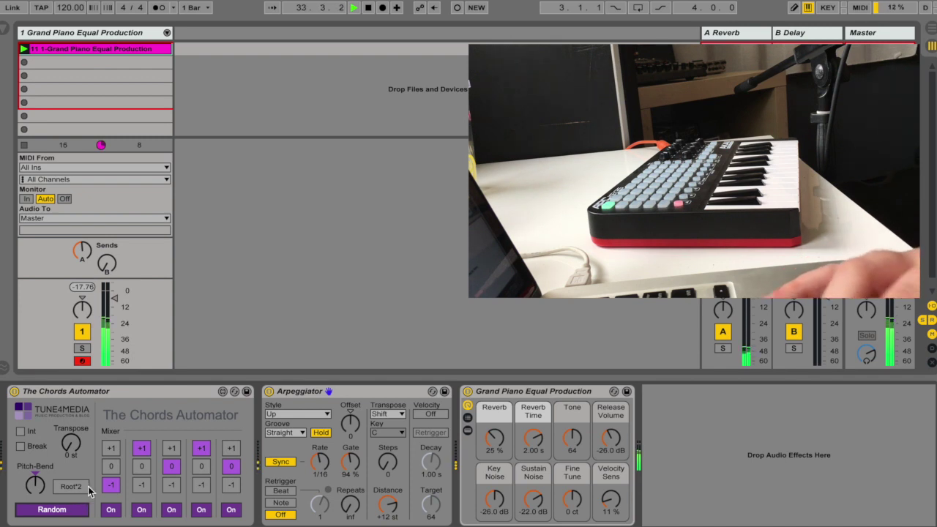
pyautogui.click(231, 510)
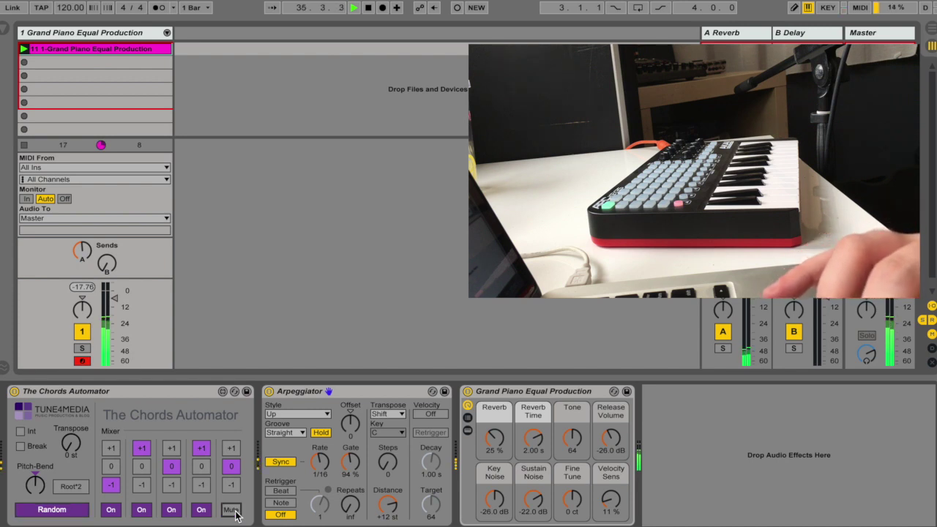
pyautogui.click(270, 392)
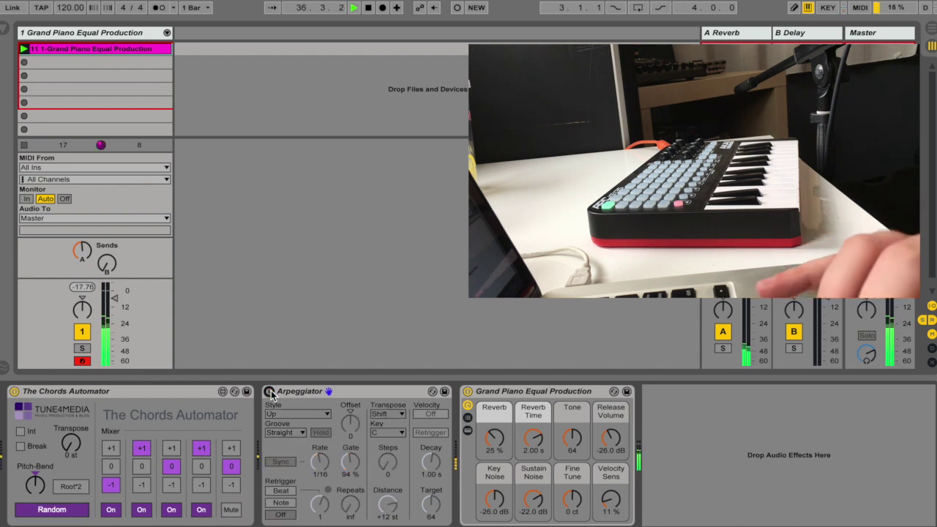